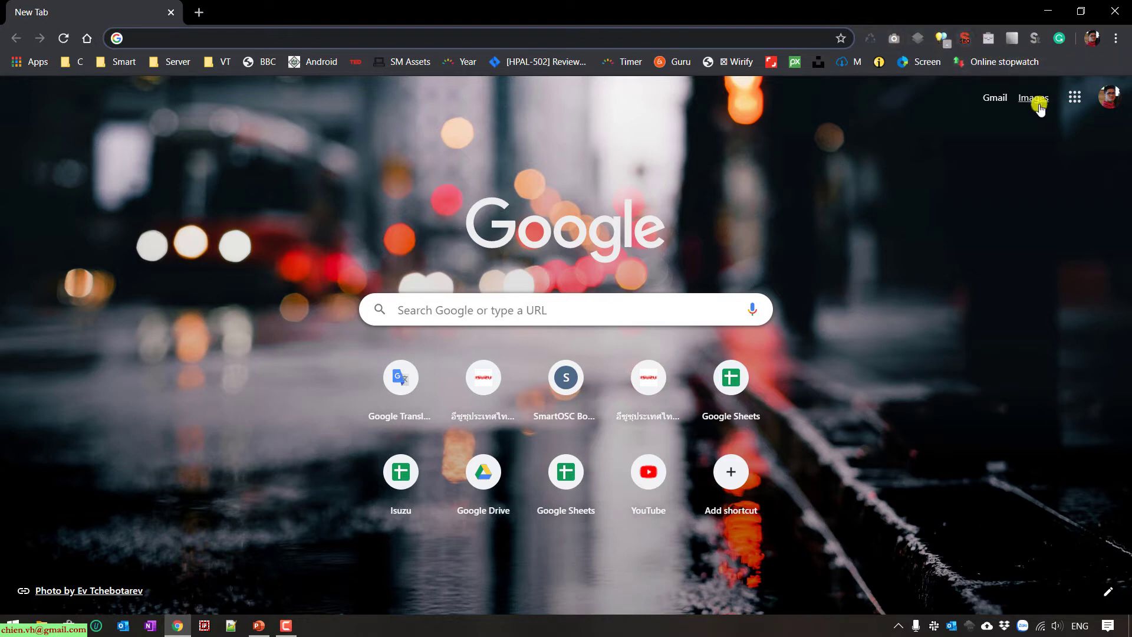
Open the chrome://extensions page from Chrome Settings and scroll the installed extensions list.
click(1119, 40)
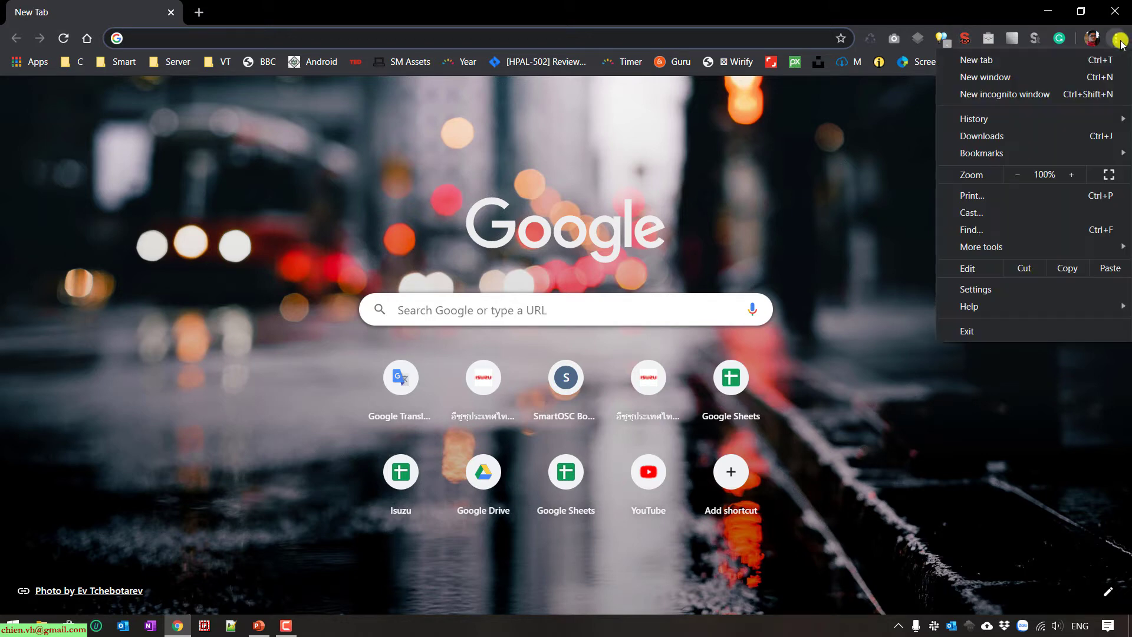
click(1003, 289)
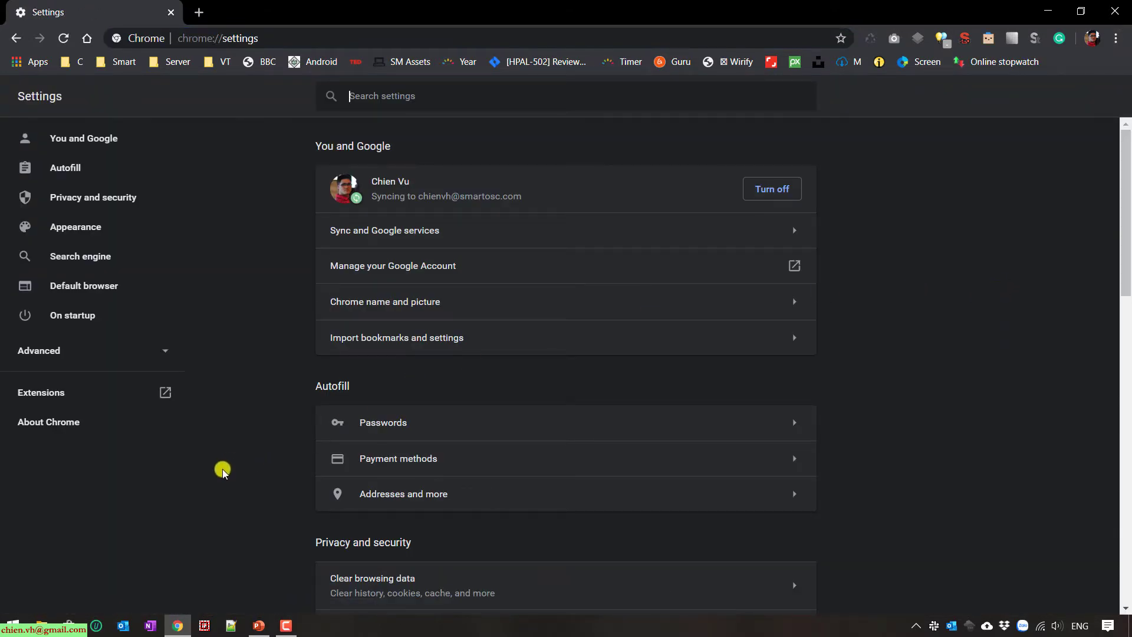
click(53, 392)
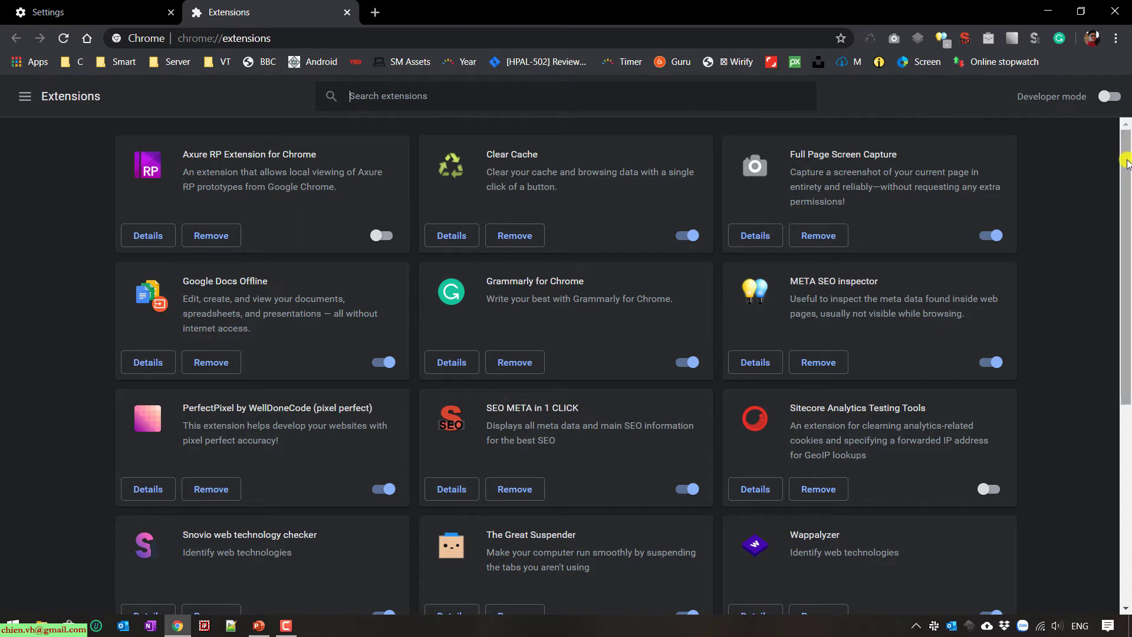
mouse_move(1127, 170)
mouse_down()
mouse_move(1127, 338)
mouse_move(1128, 154)
mouse_up()
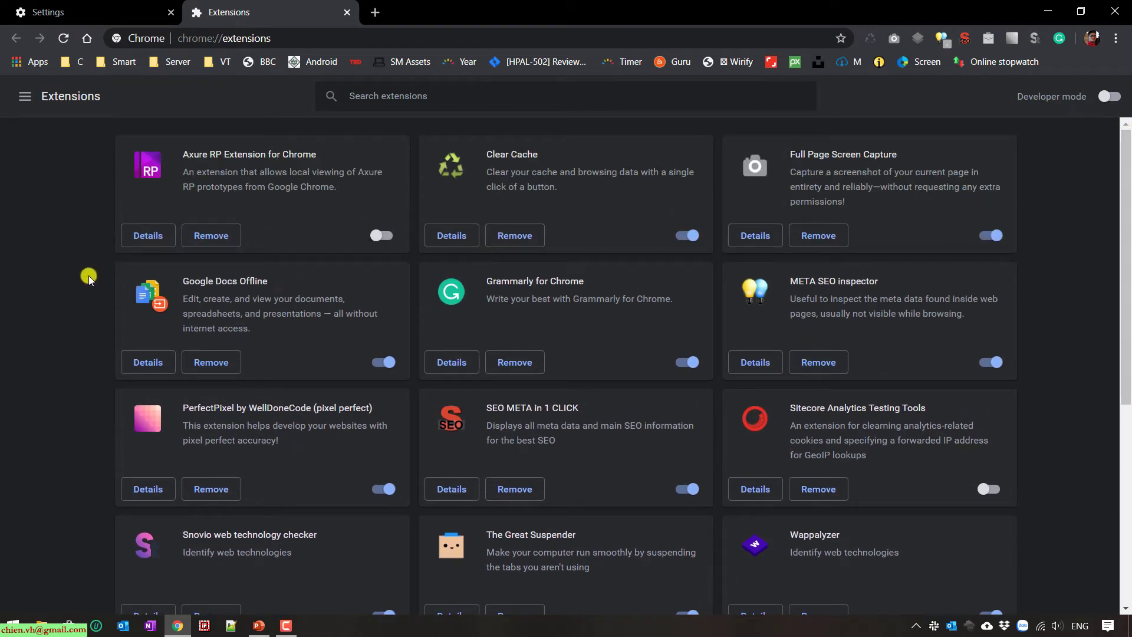
Minimise Chrome and browse This PC > Windows (C:) > Users into the current user's home folder.
click(1052, 13)
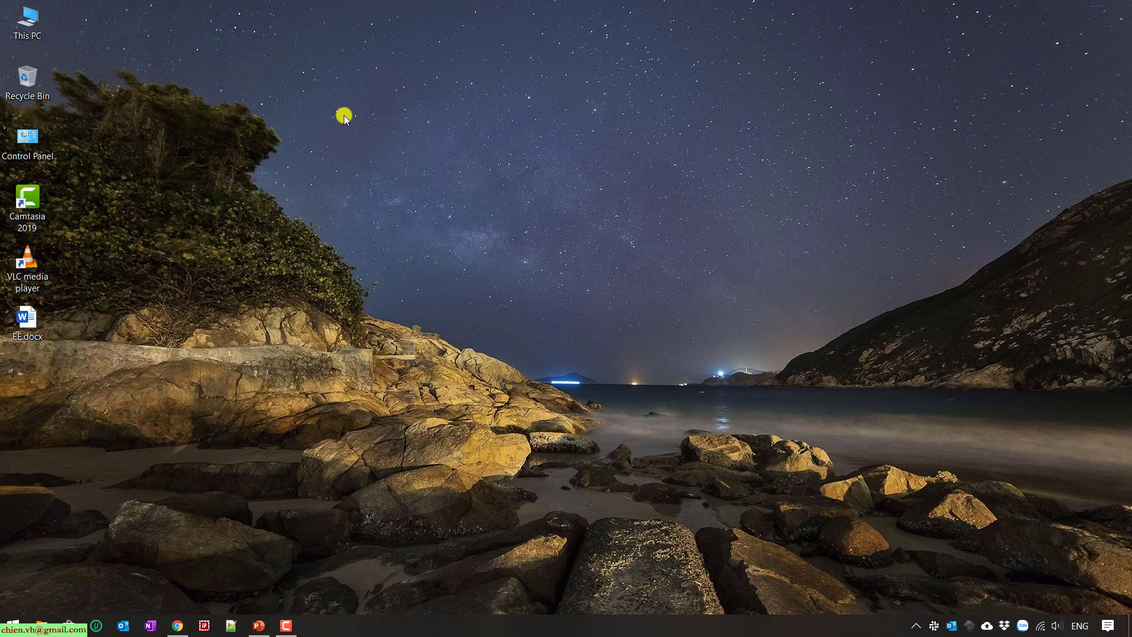
double_click(27, 22)
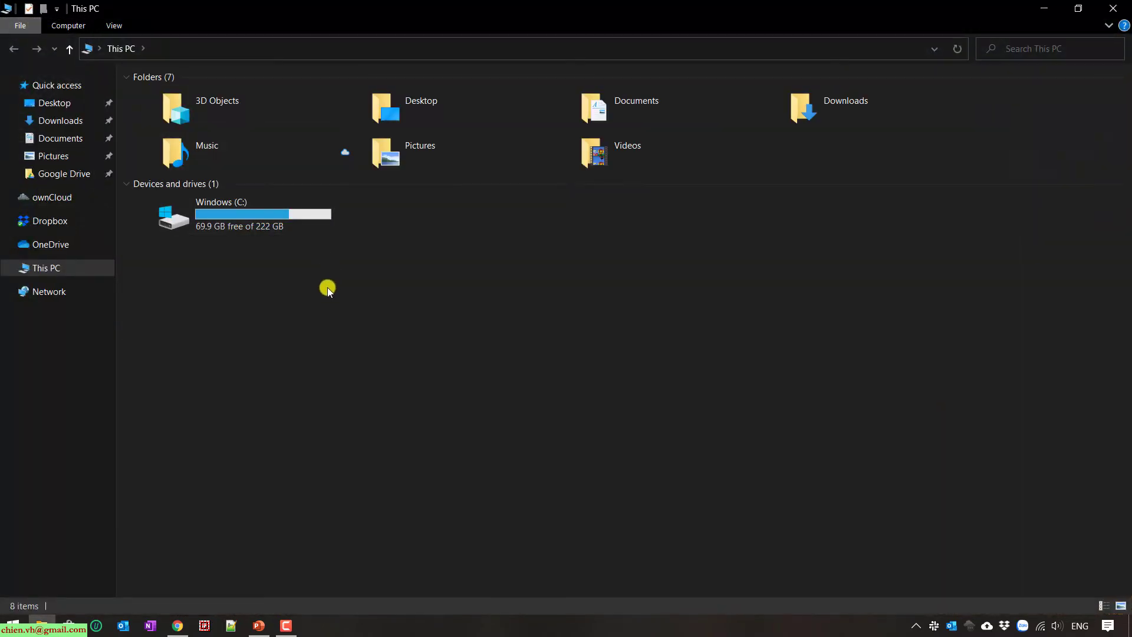
double_click(239, 214)
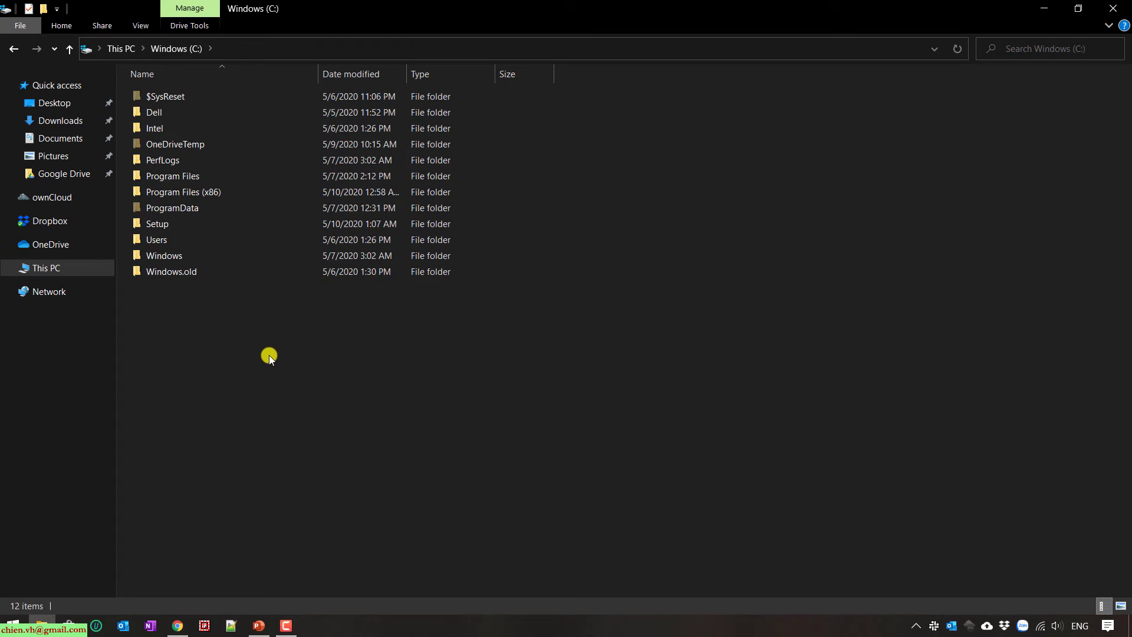
double_click(159, 240)
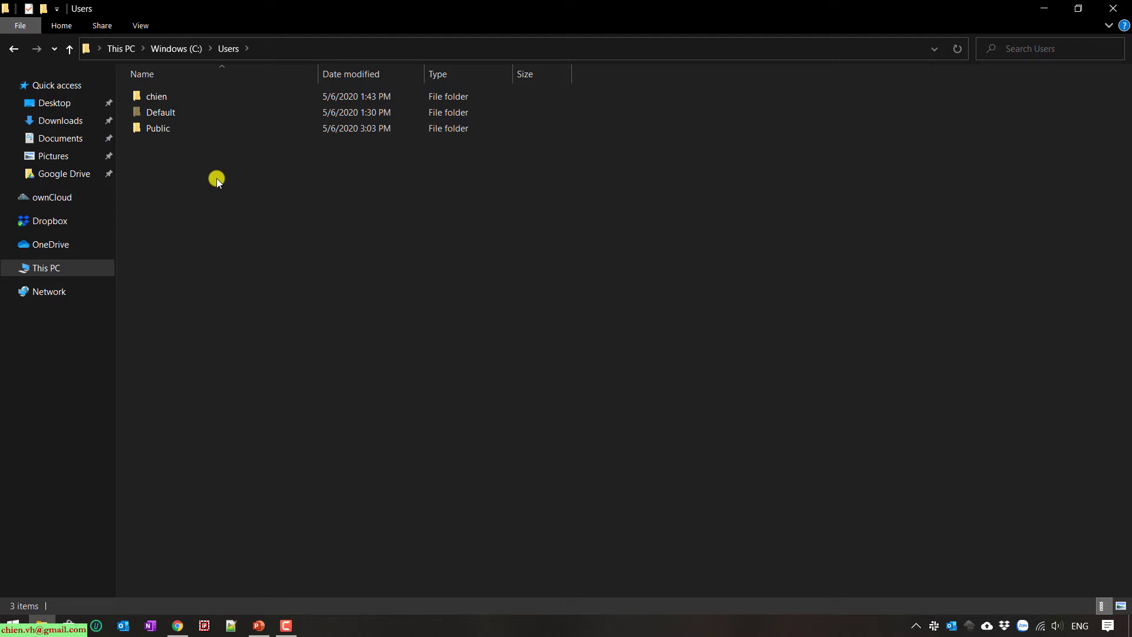
click(174, 98)
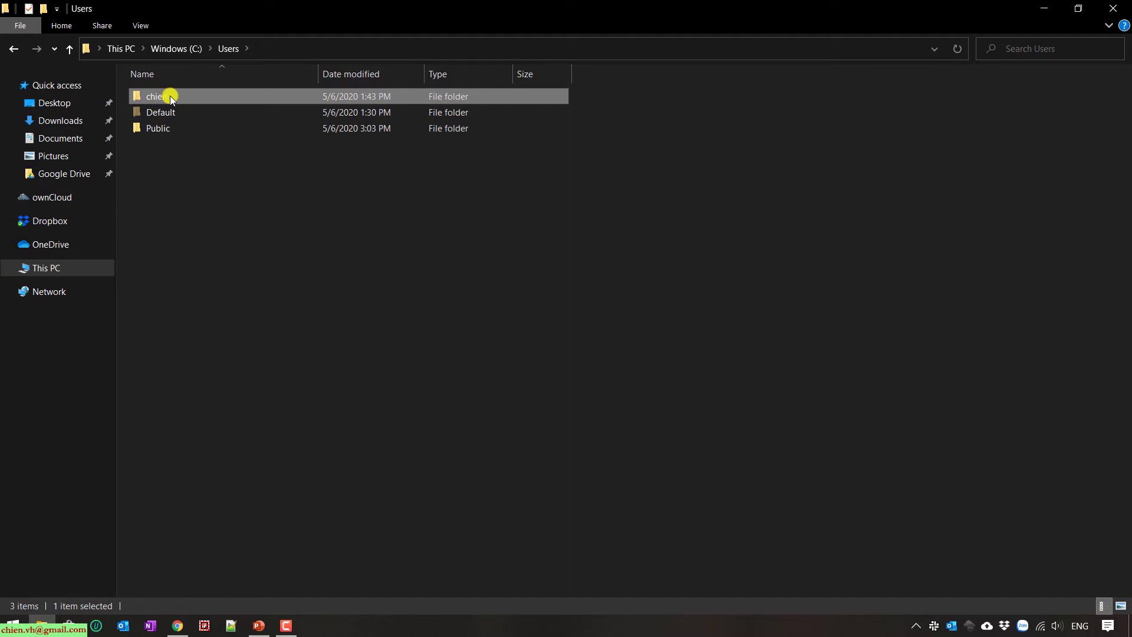
double_click(169, 96)
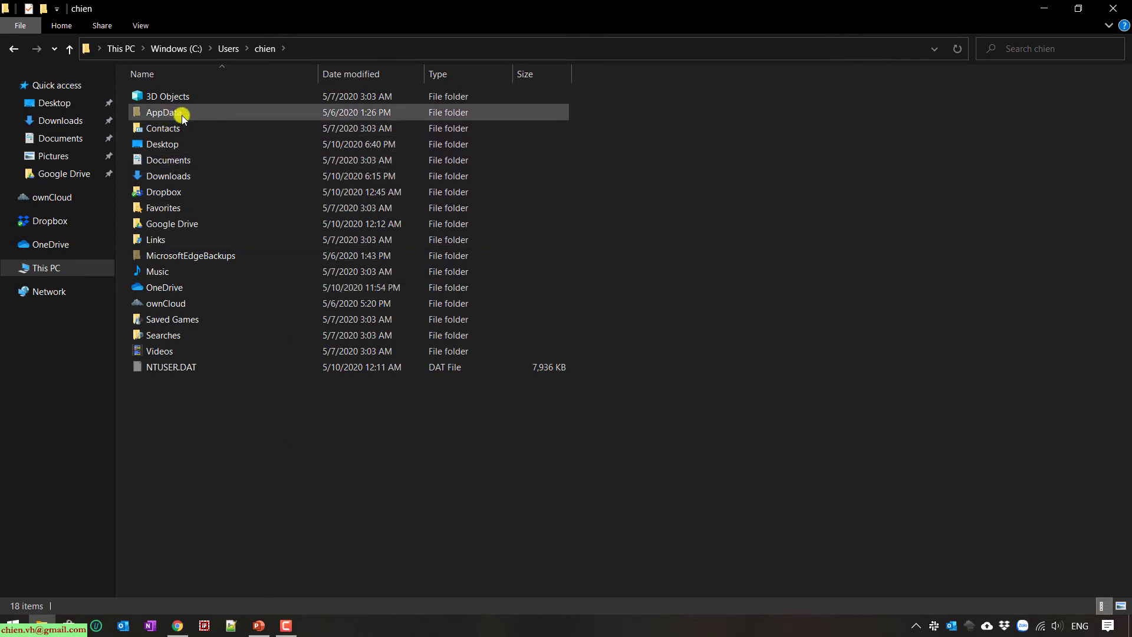
mouse_move(201, 117)
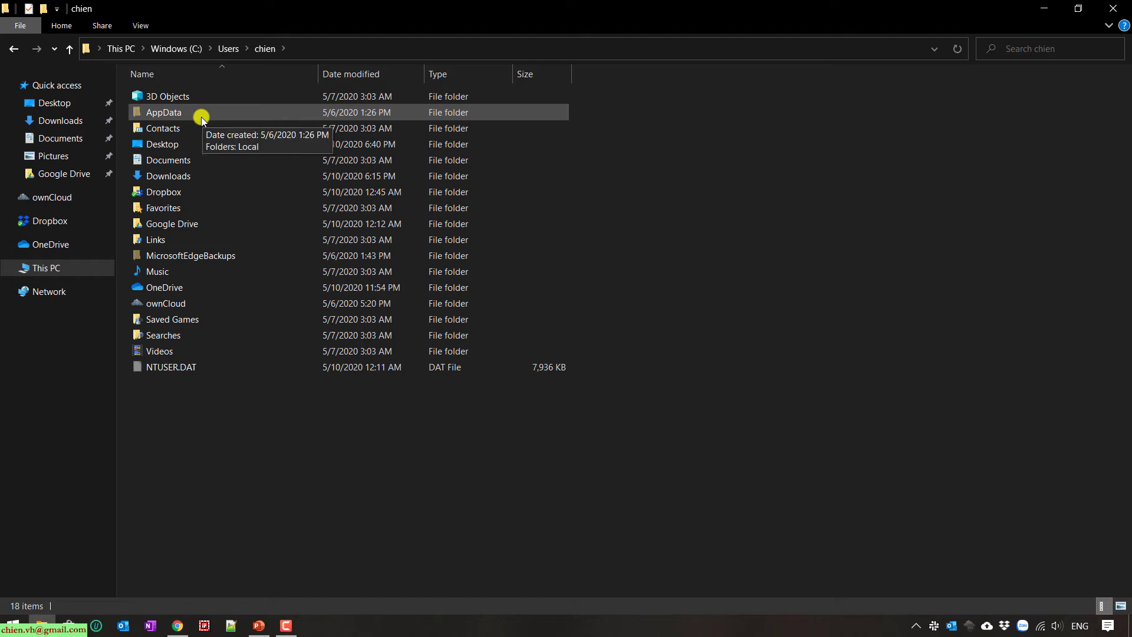
In Folder Options' View settings, confirm Show hidden files, folders, and drives is on and apply.
click(142, 26)
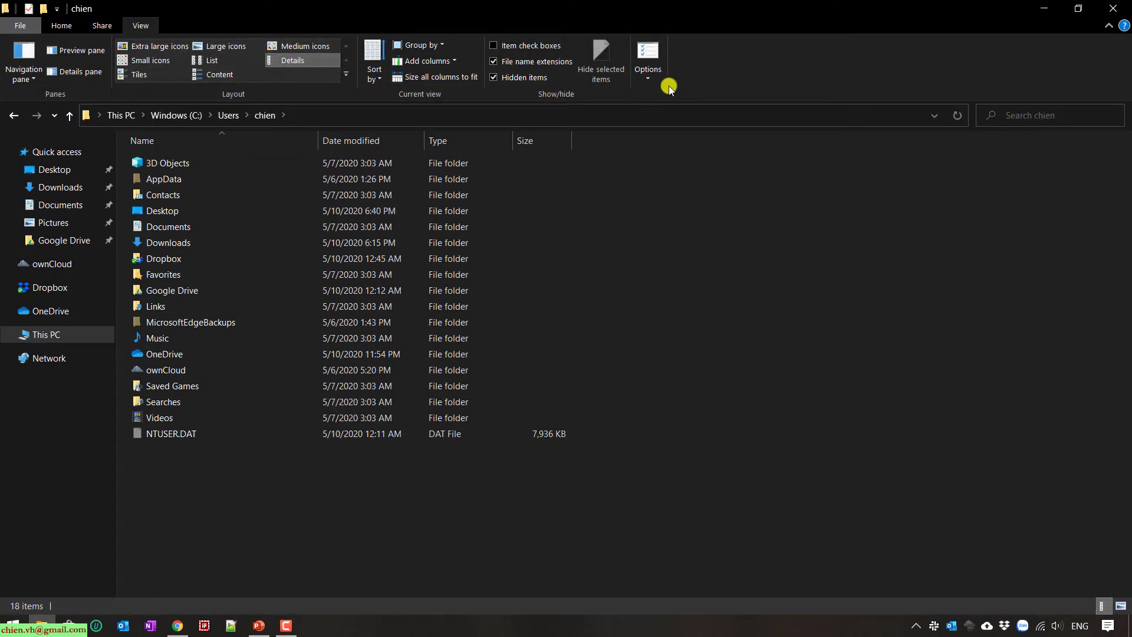
click(649, 79)
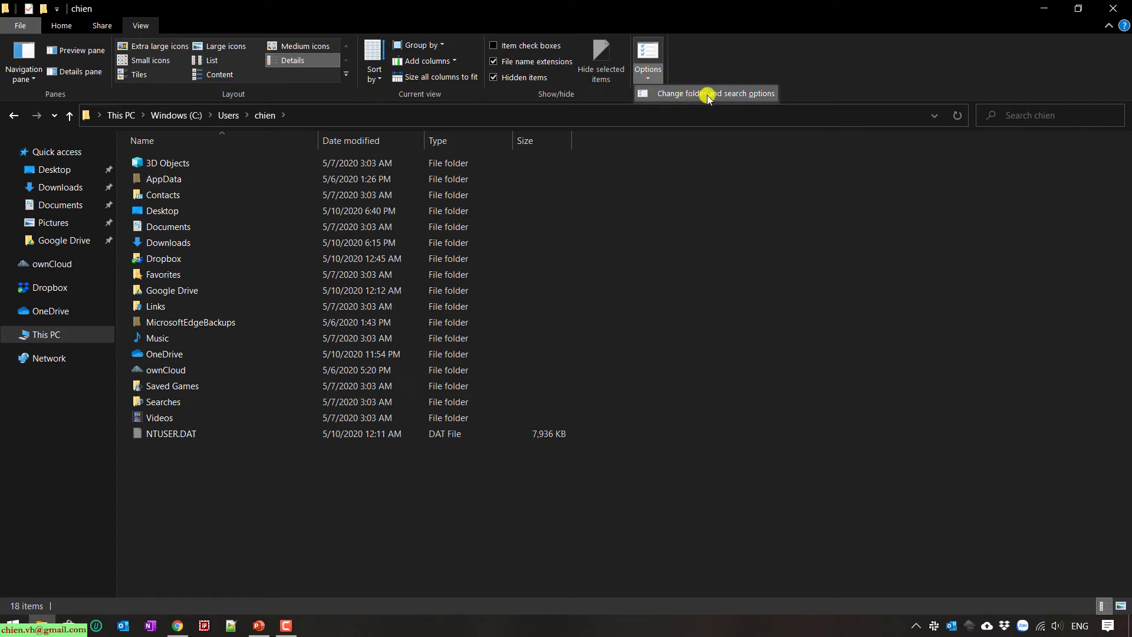
click(760, 98)
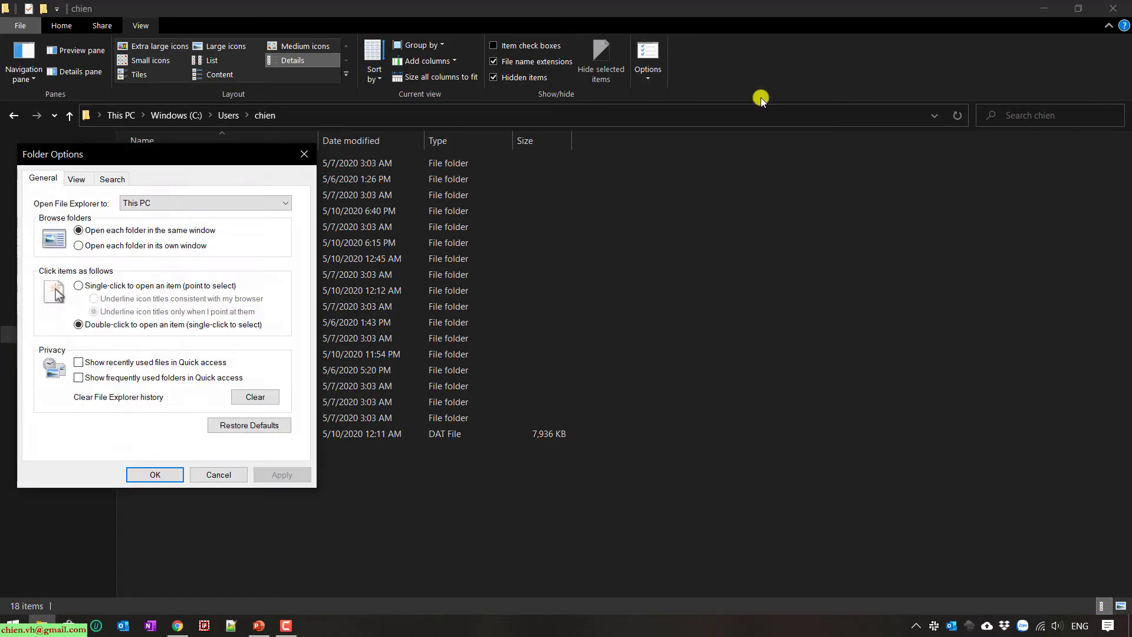
drag(173, 154, 684, 111)
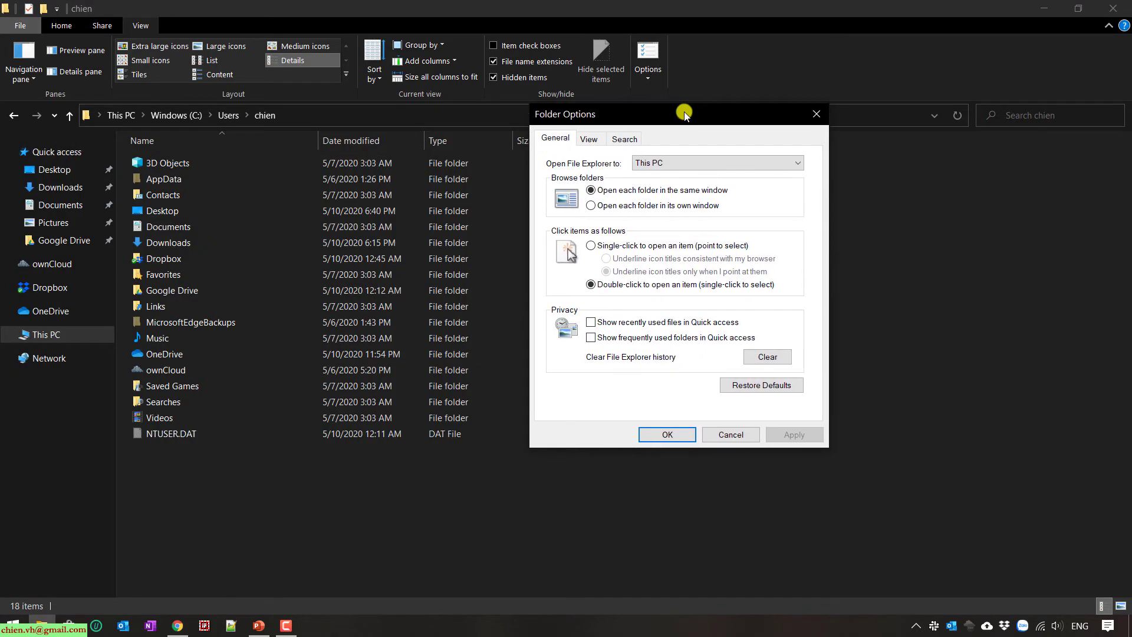
click(589, 138)
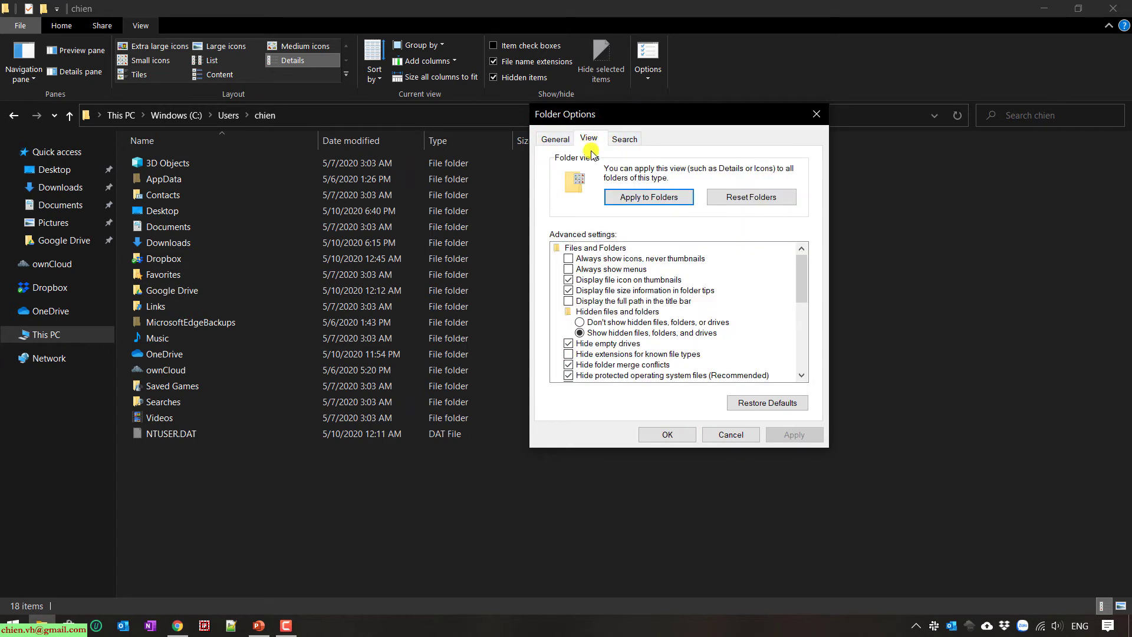
drag(804, 277, 805, 285)
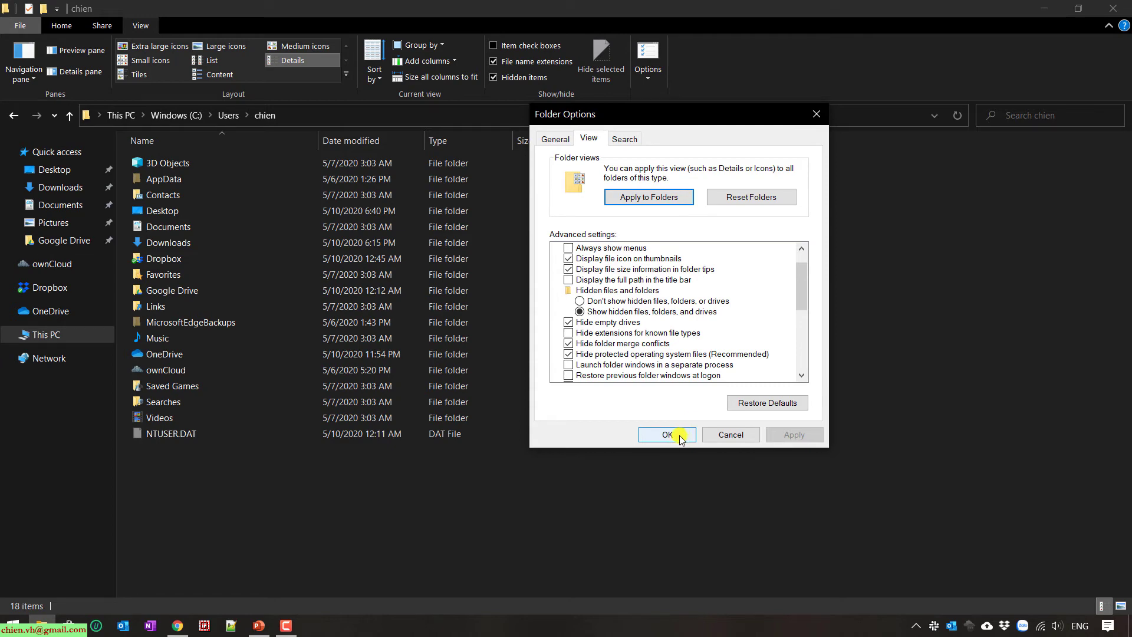
click(667, 434)
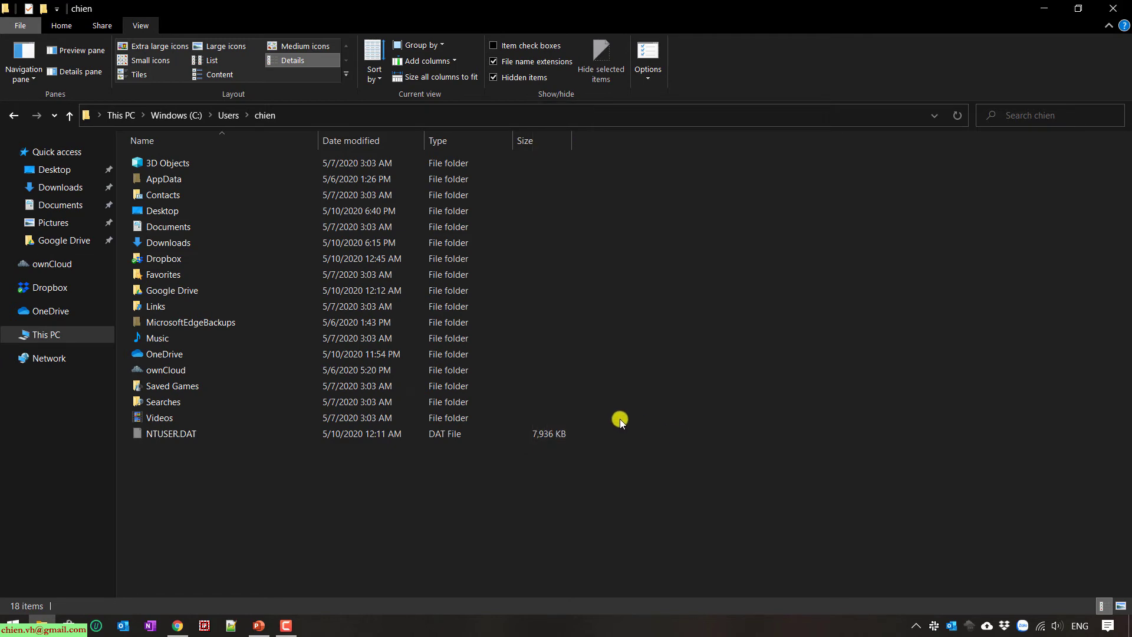
Drill down AppData > Local > Google > Chrome > User Data into the Default profile folder.
double_click(163, 180)
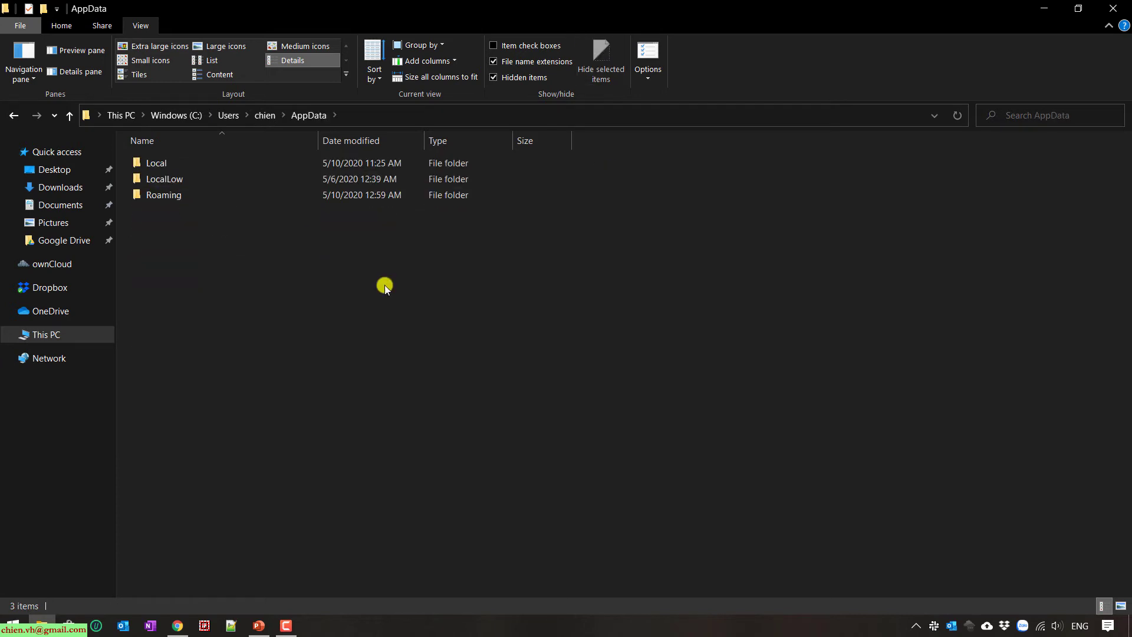
click(158, 163)
double_click(158, 164)
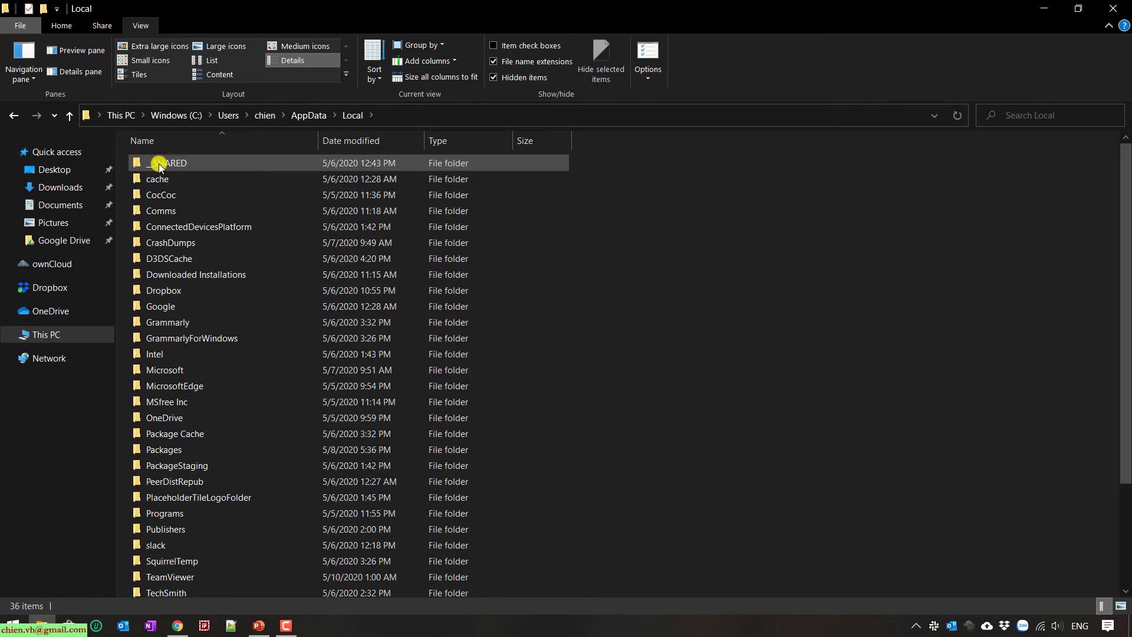
double_click(165, 308)
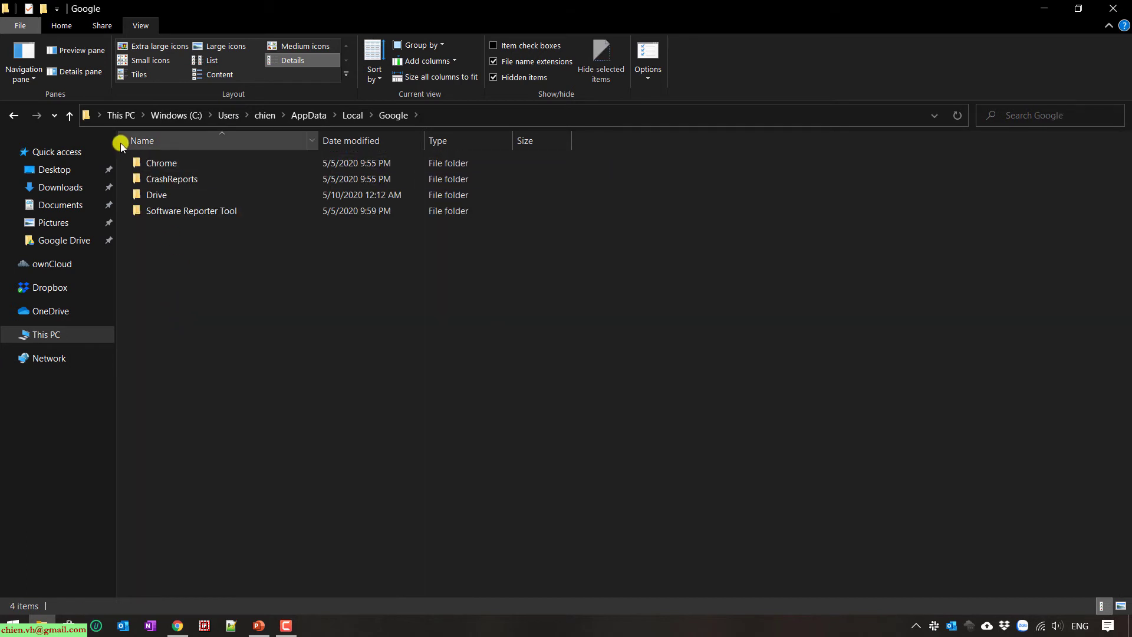
double_click(161, 164)
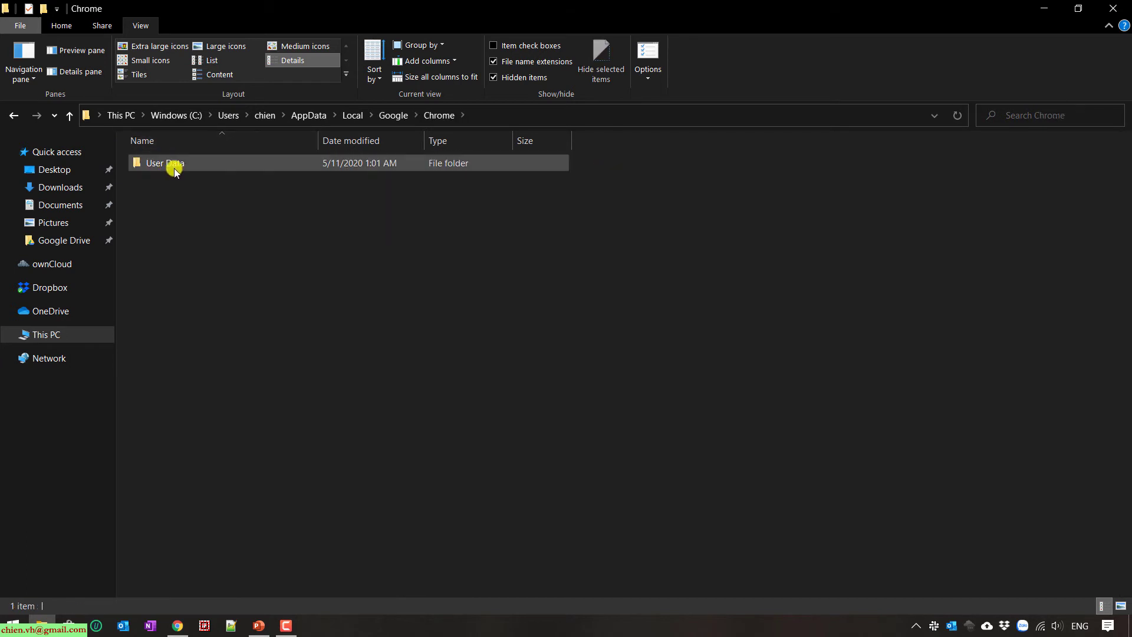
double_click(183, 165)
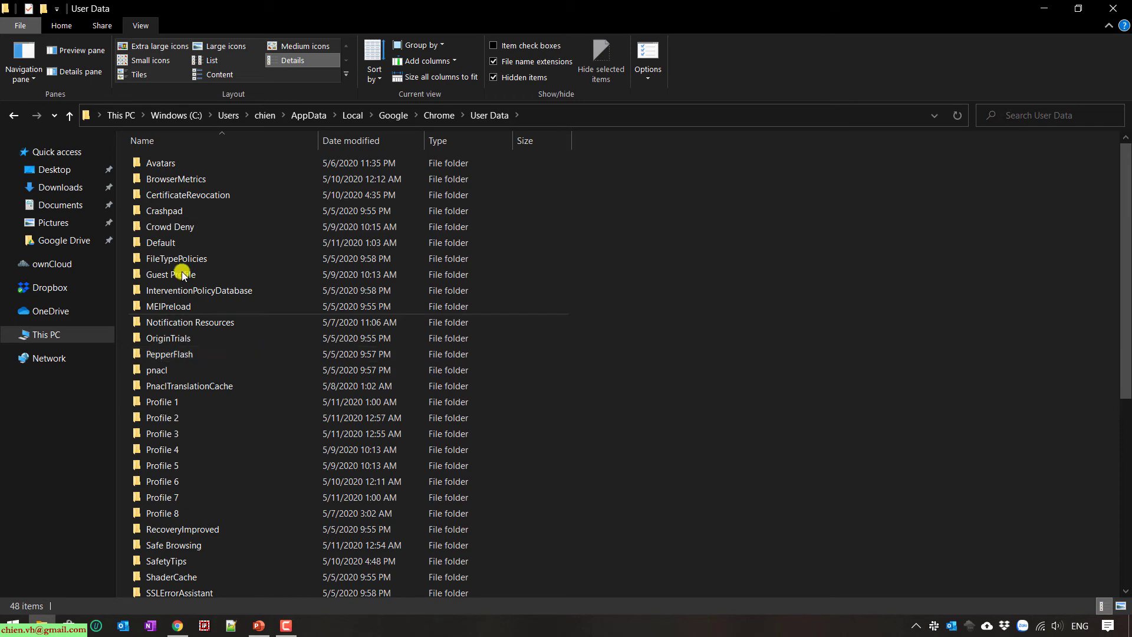
click(167, 243)
double_click(182, 241)
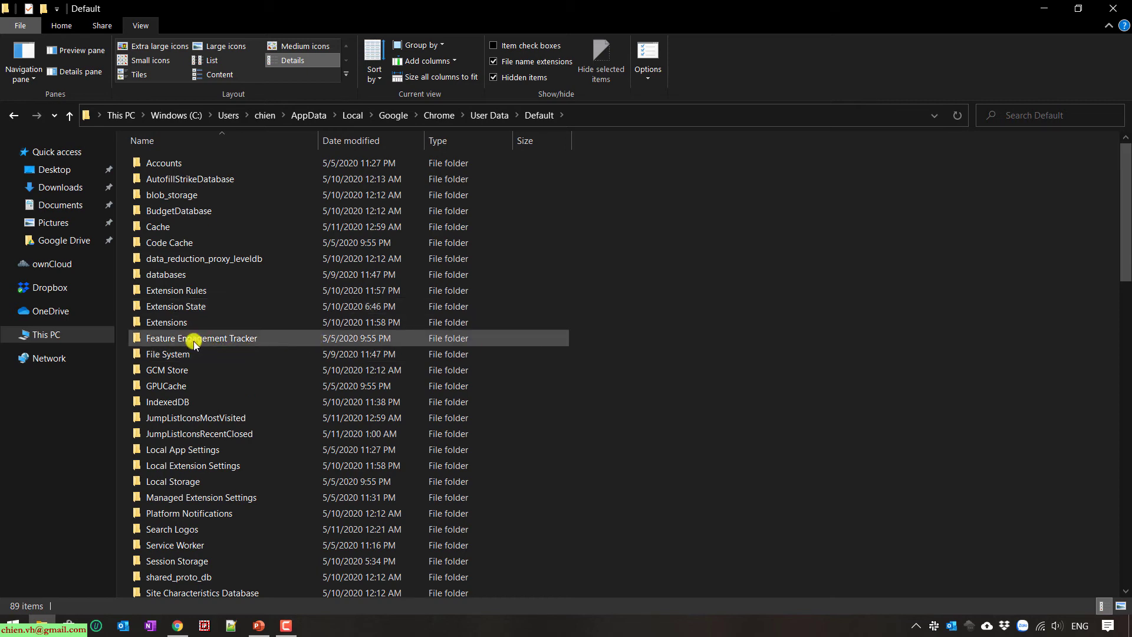
Open Extensions, widen the Name column, and inspect aapocclcgogkmnckokdopfmhonfmgoek's 0.10_0 version folder.
double_click(186, 322)
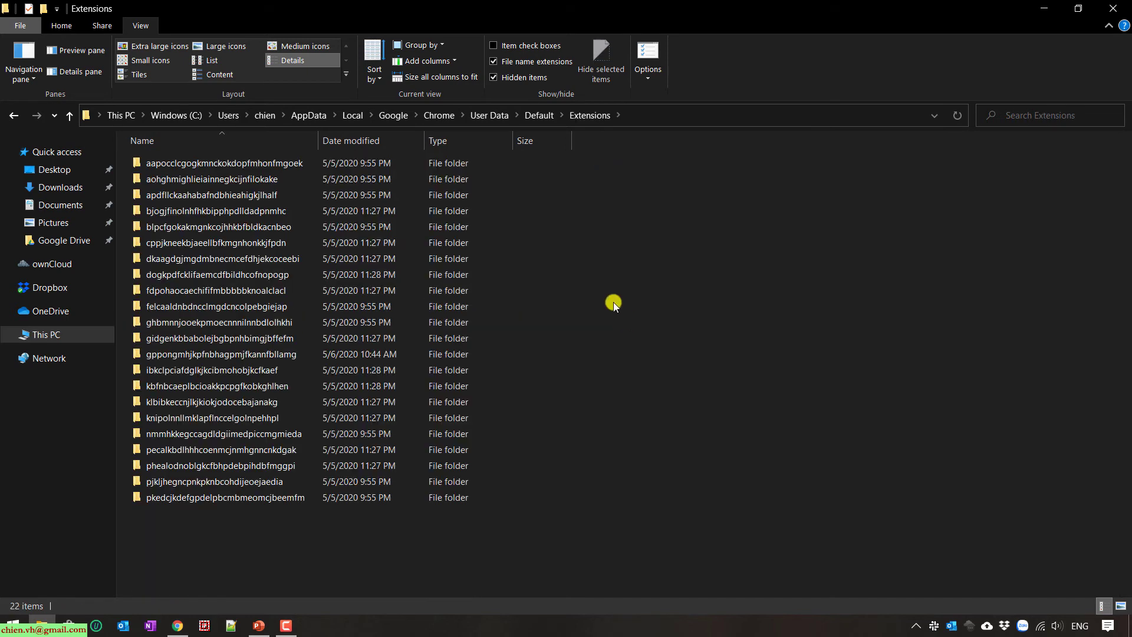
drag(317, 141, 457, 141)
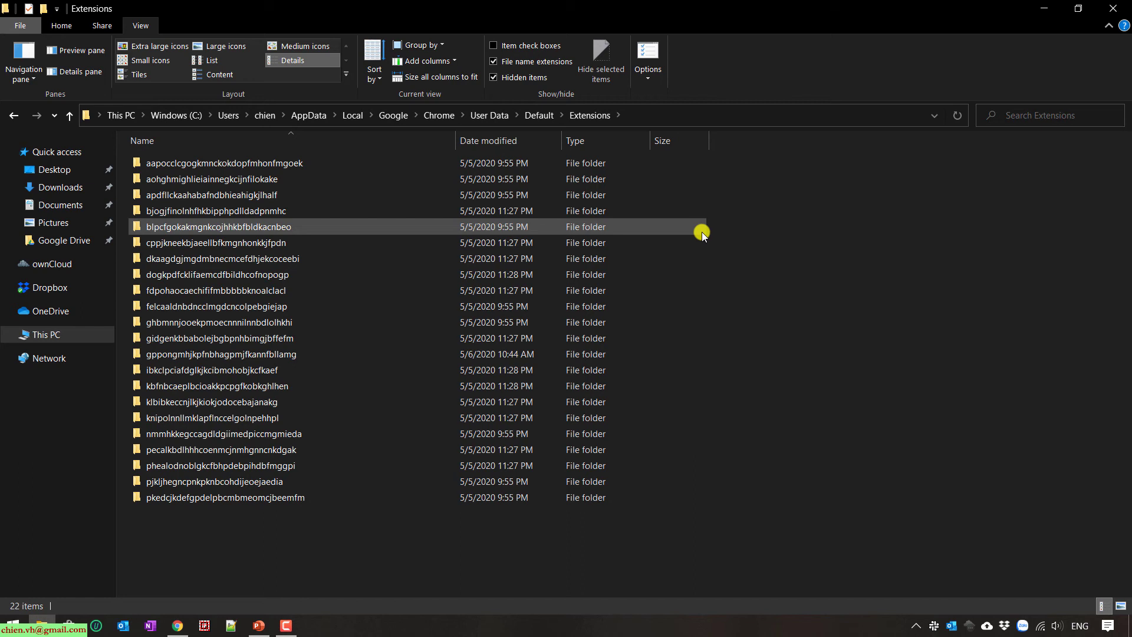
double_click(184, 164)
double_click(156, 162)
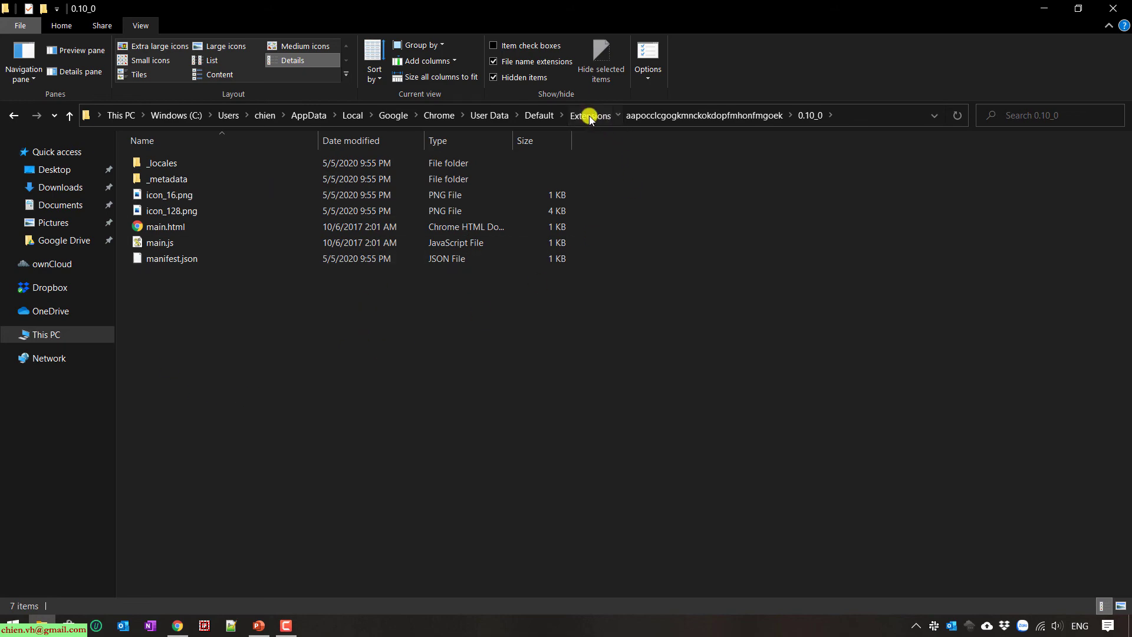
click(589, 115)
Inspect apdfllckaahabafndbhieahigkjlhalf's 14.2_0 version folder, then return to the Extensions list.
double_click(232, 193)
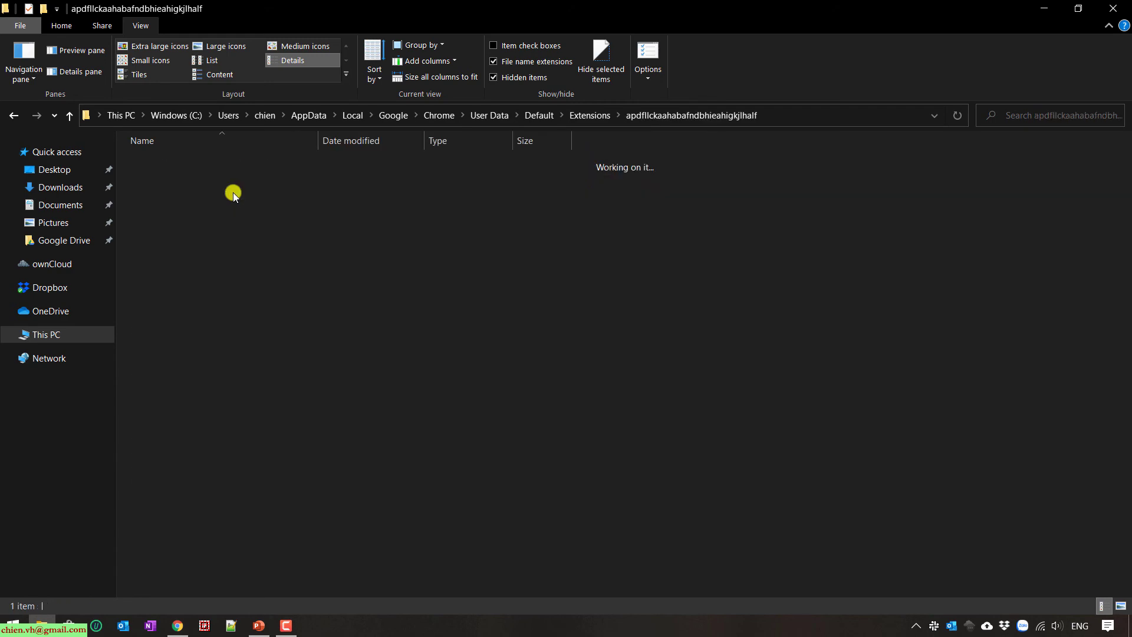
double_click(166, 164)
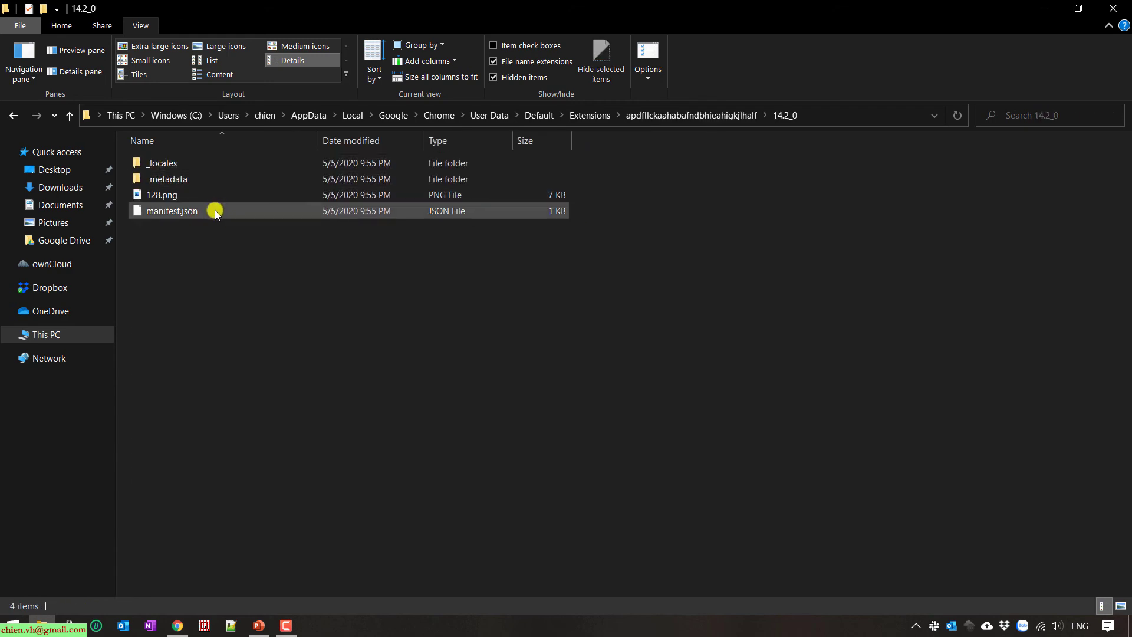
click(602, 115)
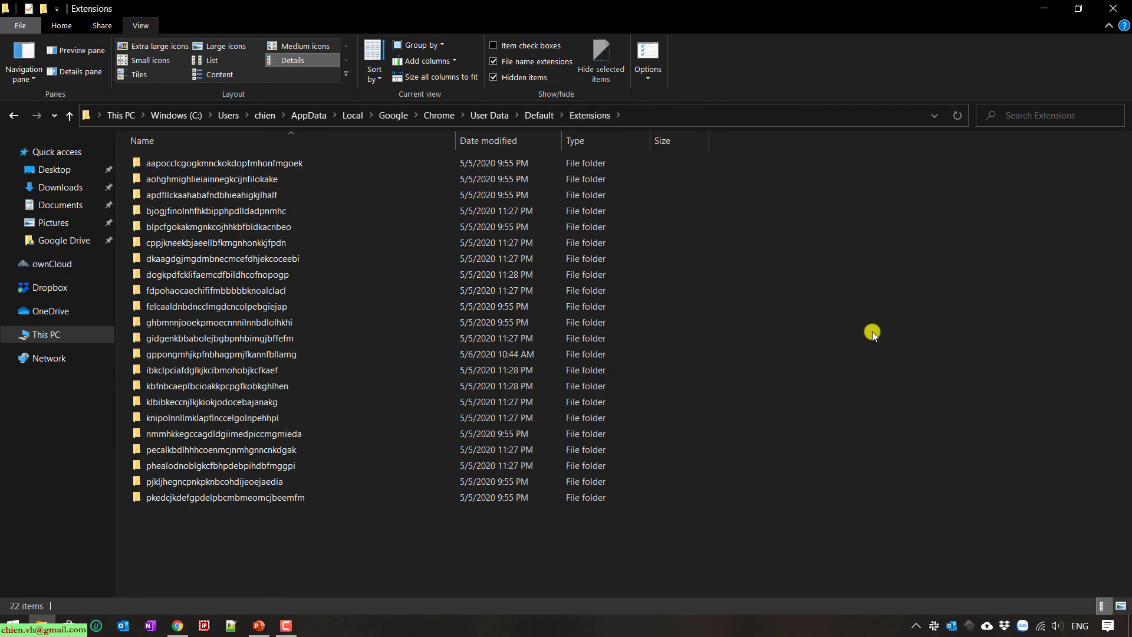